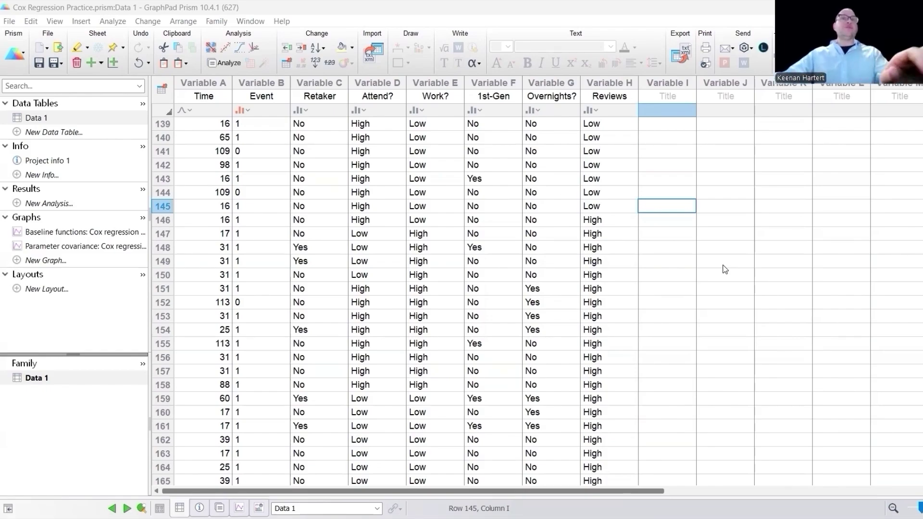
- Scroll back to row 1, check sample Time, Event, Retaker and Work? values, then select the Time and Event columns
left_click(319, 192)
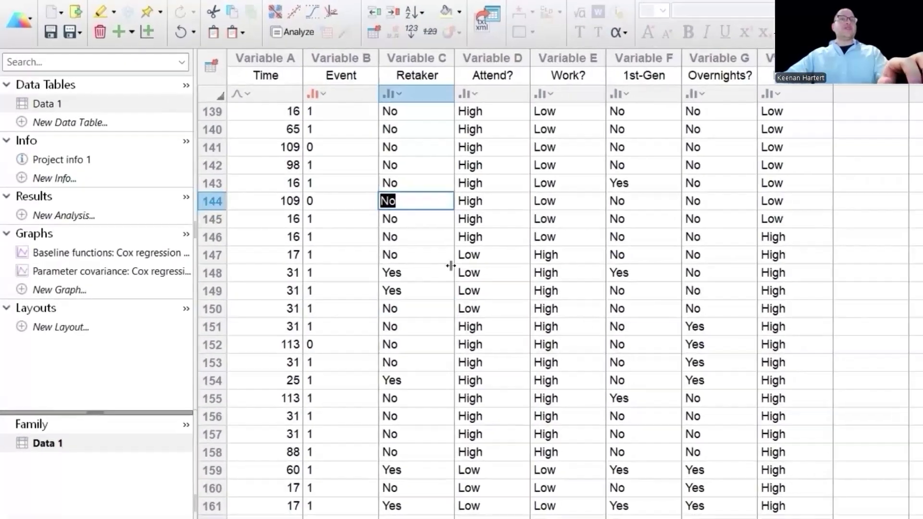
scroll(423, 192, "up", 20)
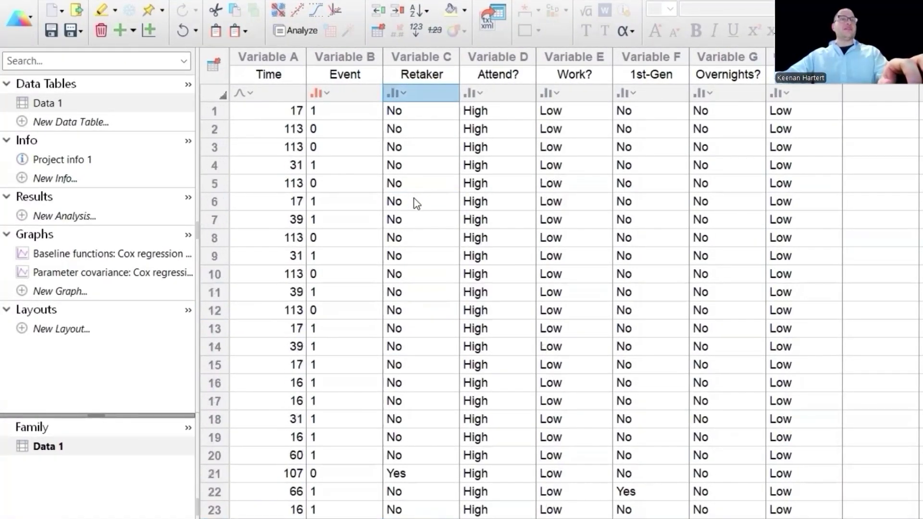
left_click(275, 111)
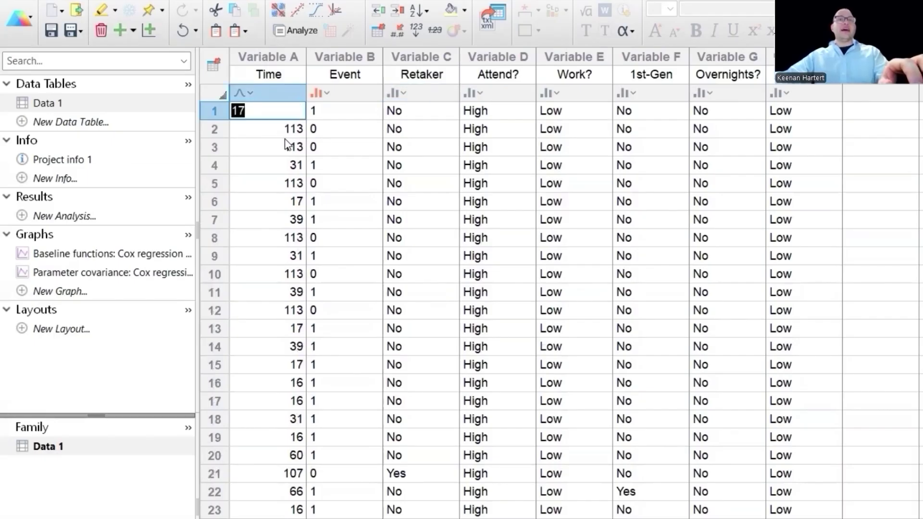
left_click(331, 170)
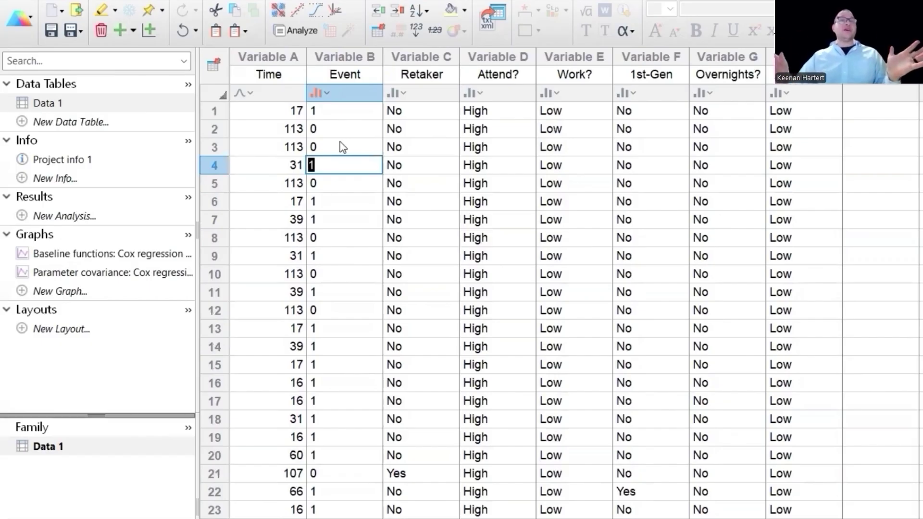
left_click(415, 181)
left_click(544, 182)
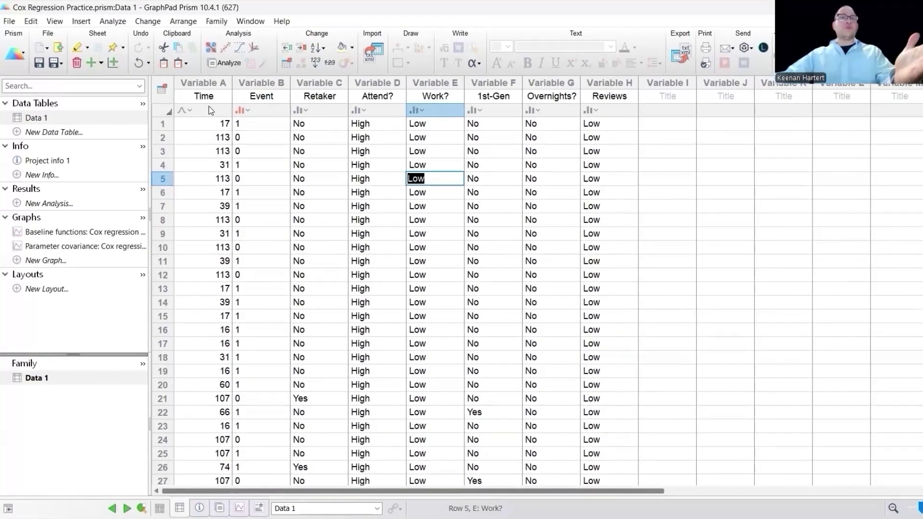
left_click_drag(218, 106, 278, 109)
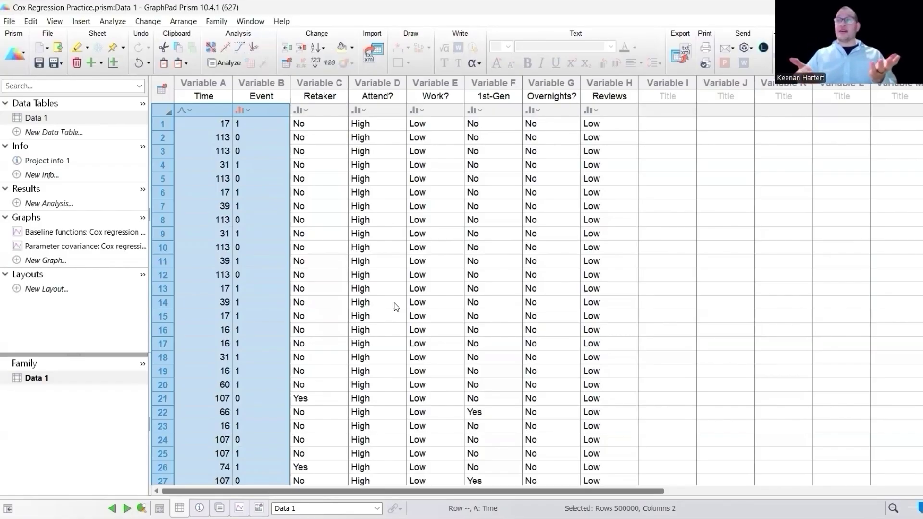
left_click(339, 220)
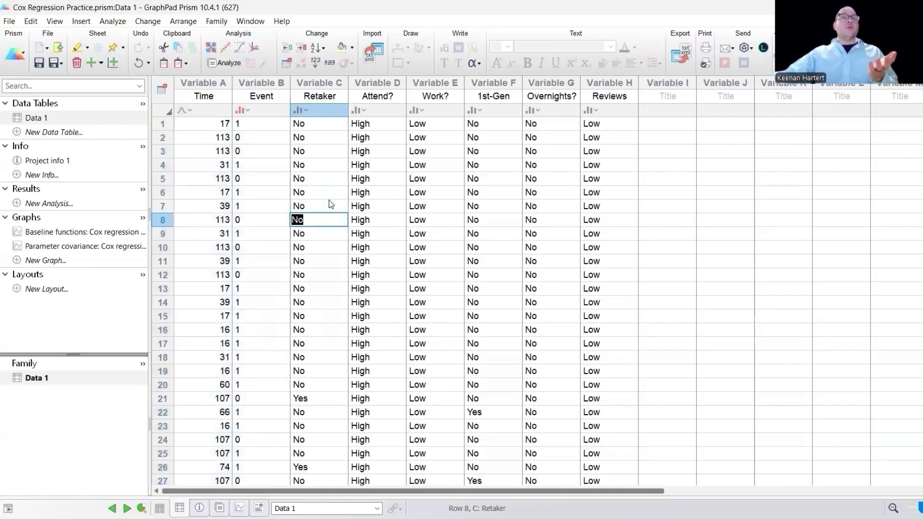
left_click(317, 140)
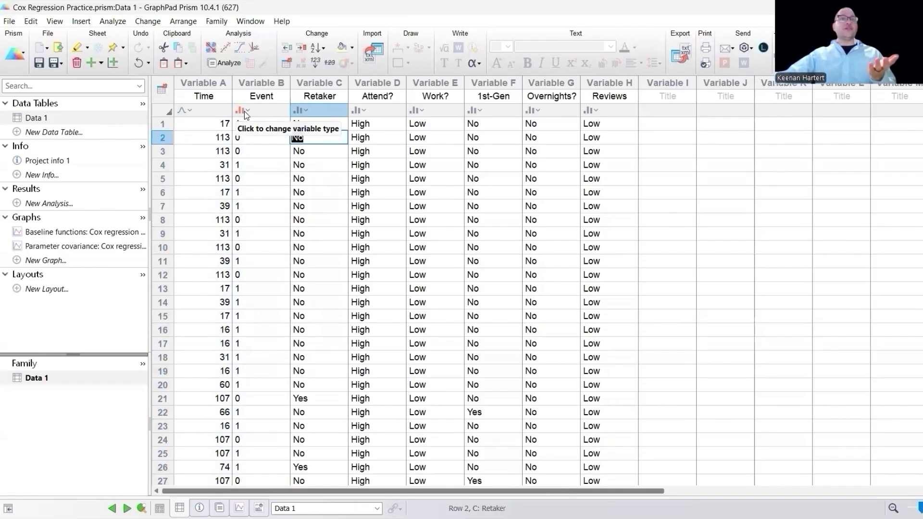
left_click(244, 111)
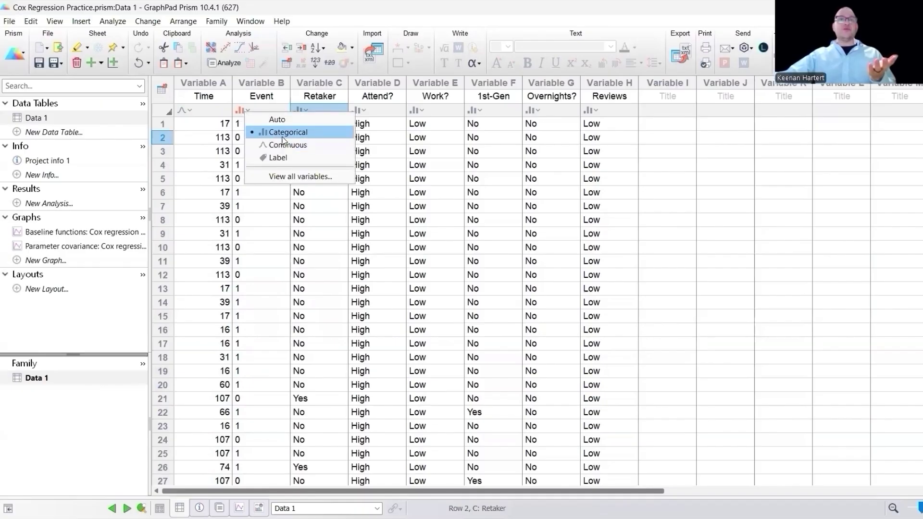
left_click(690, 178)
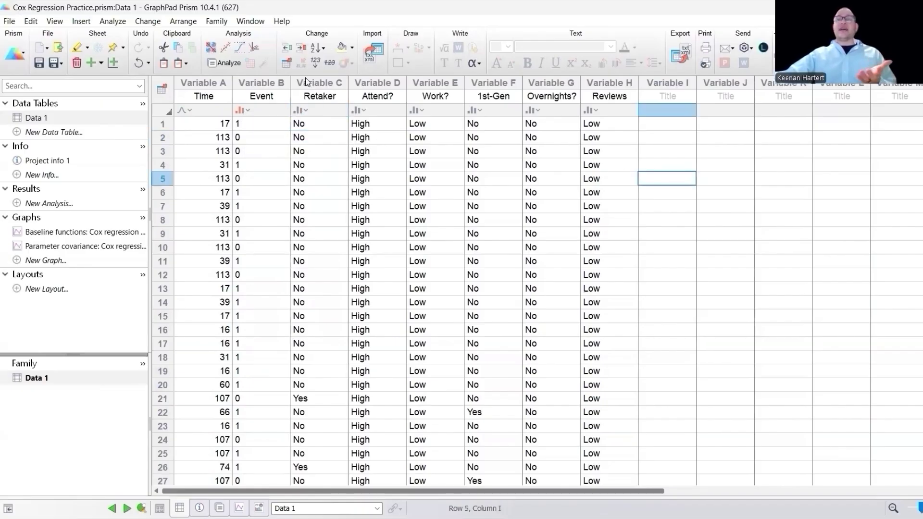
left_click_drag(311, 82, 612, 132)
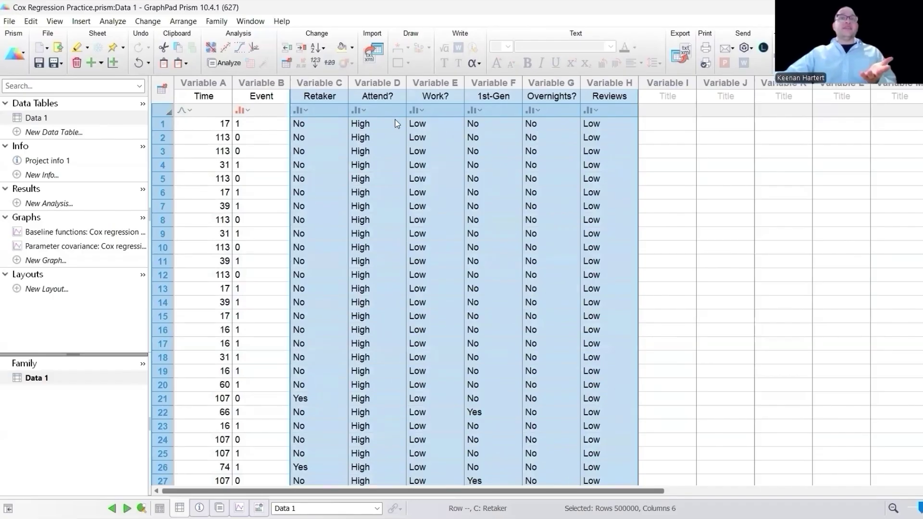
left_click(329, 96)
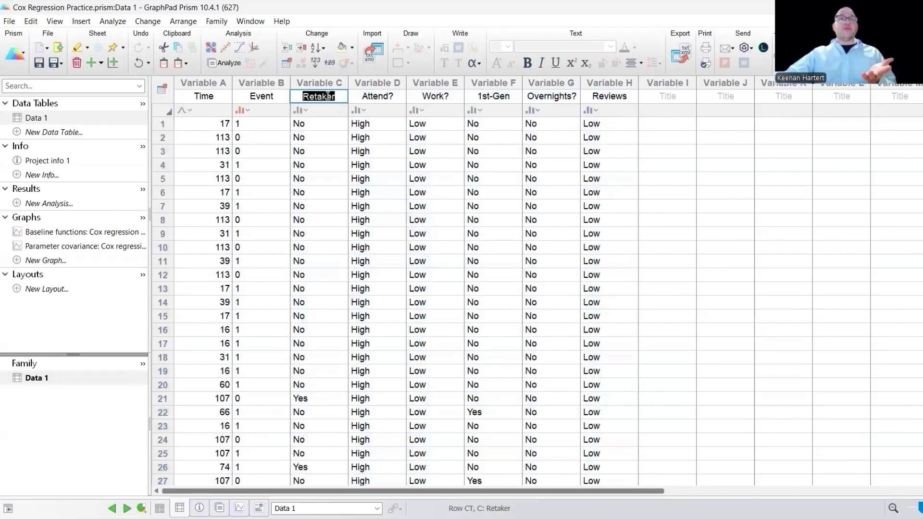
left_click(391, 95)
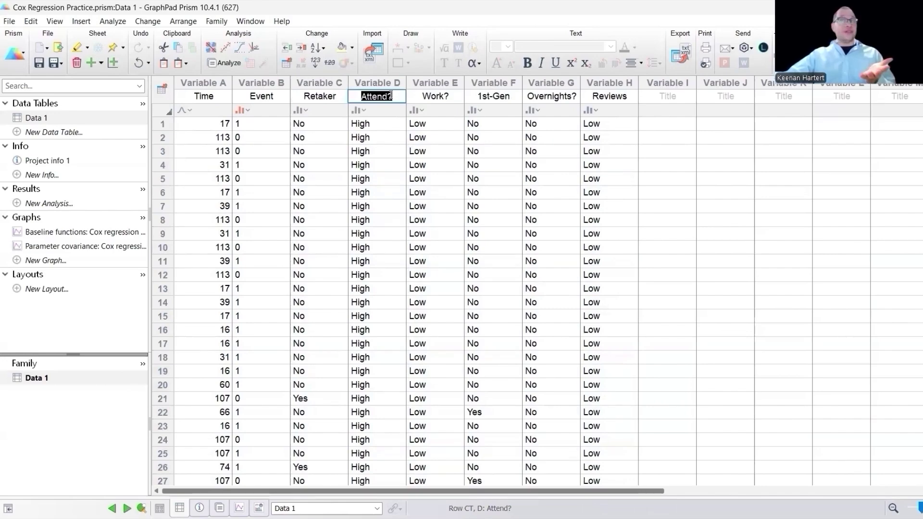
left_click(451, 93)
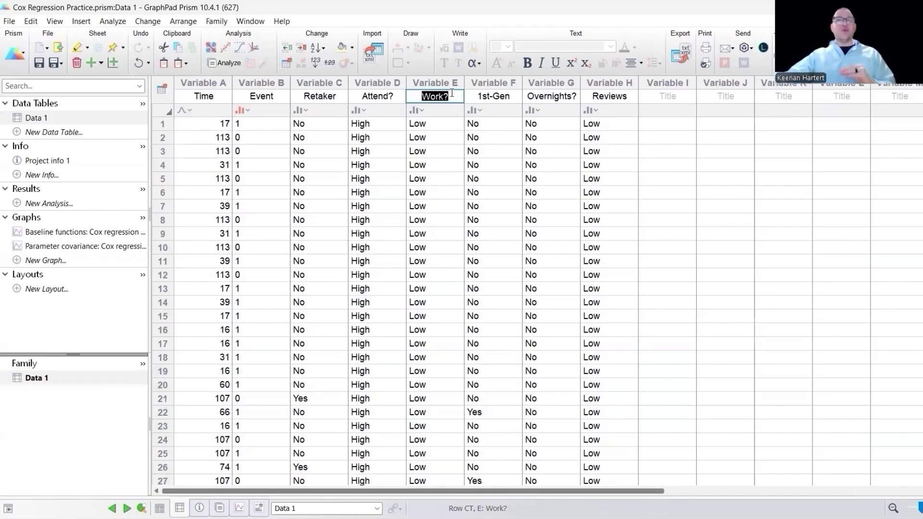
left_click(513, 97)
left_click(568, 98)
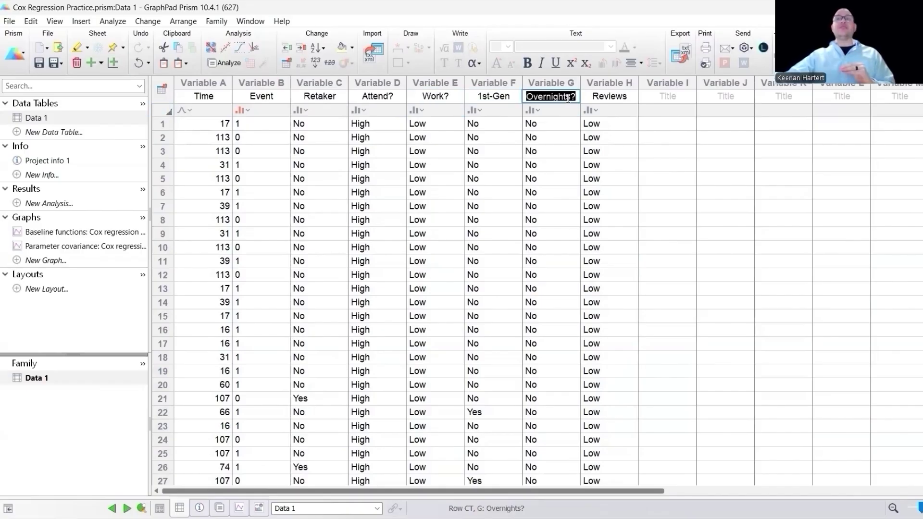
left_click(618, 94)
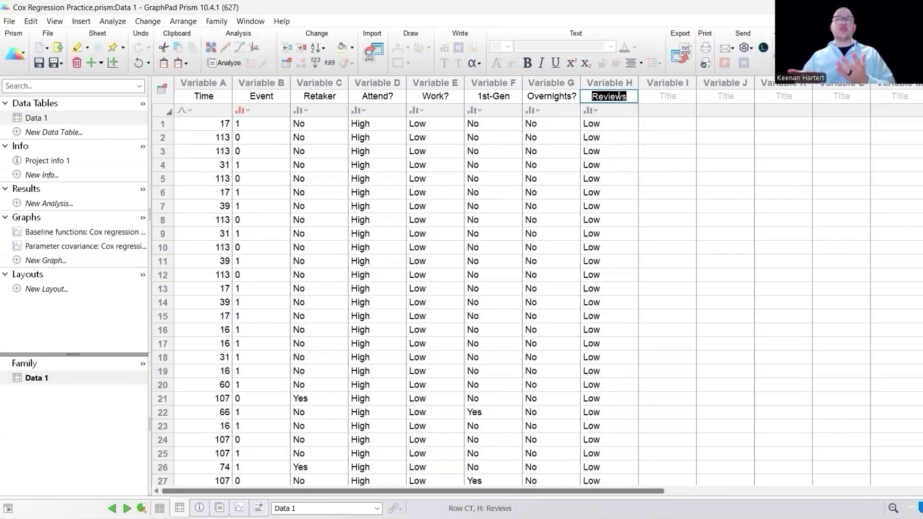
left_click(620, 207)
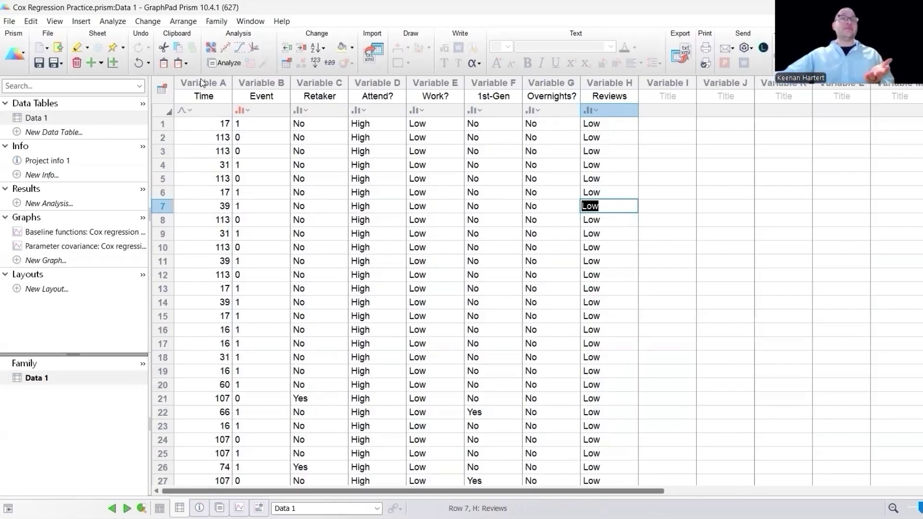
left_click_drag(200, 82, 242, 128)
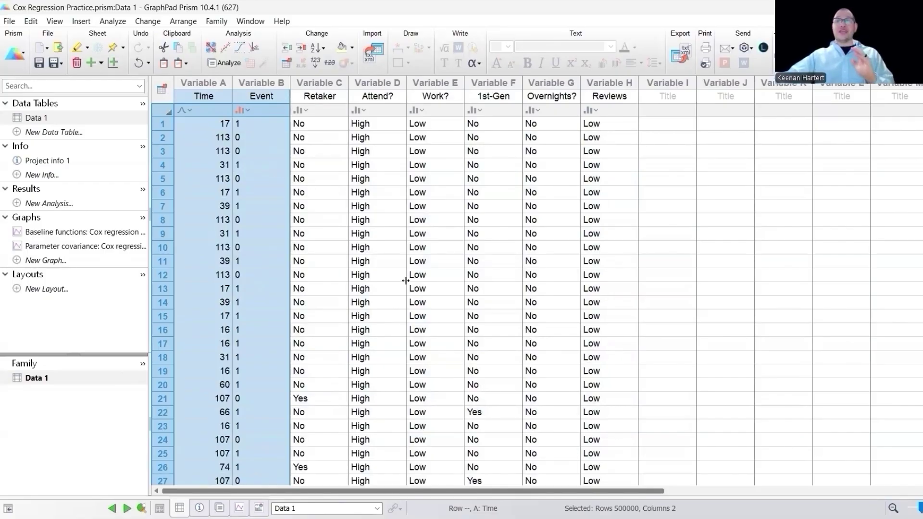
- Run Cox proportional hazards regression on Data 1 with all eight variables kept checked
double_click(382, 218)
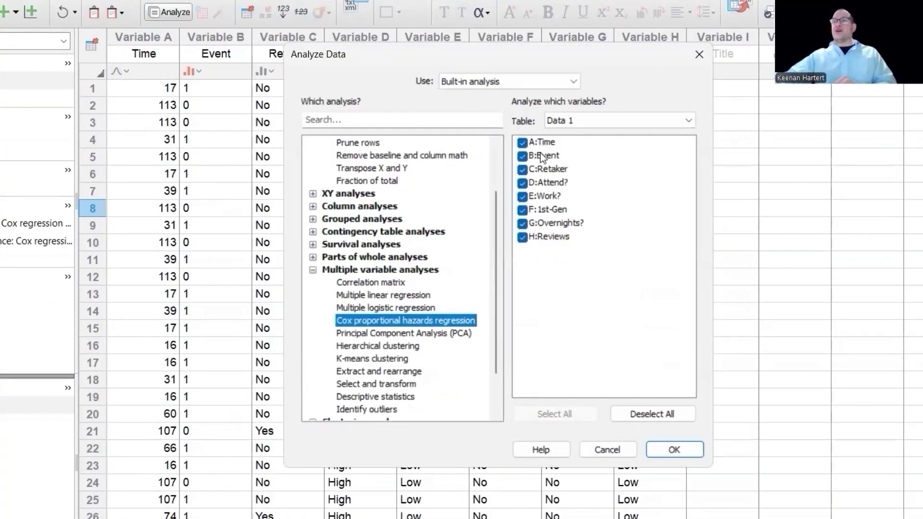
left_click(673, 451)
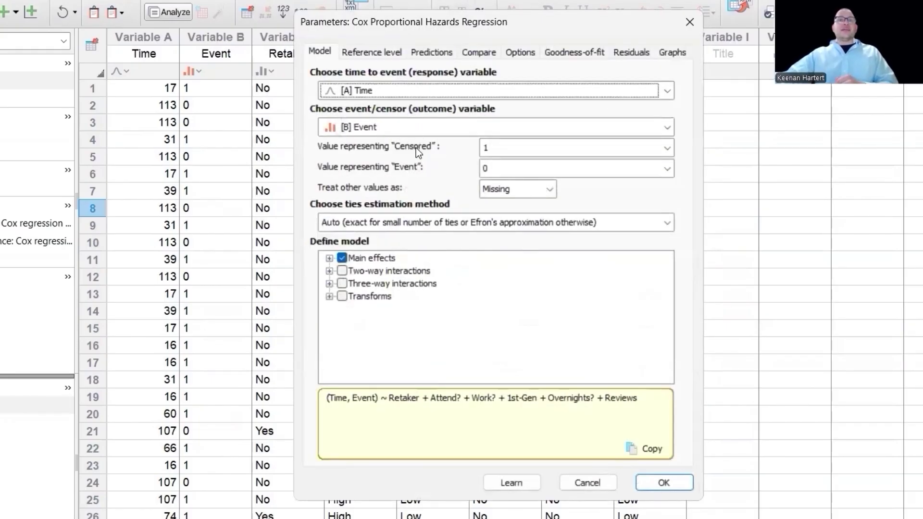
- Code Event 1 as the event and 0 as censored, leaving the model without two-way interactions
left_click(512, 166)
left_click(489, 200)
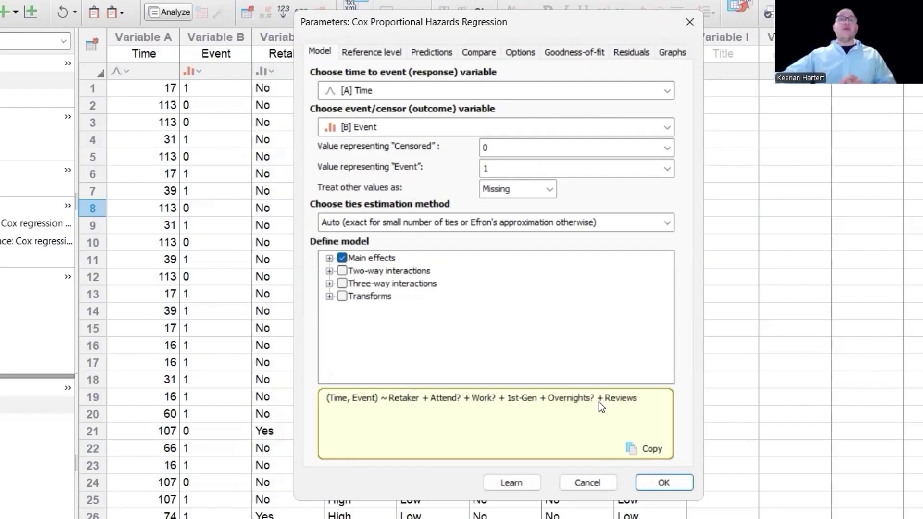
left_click(342, 271)
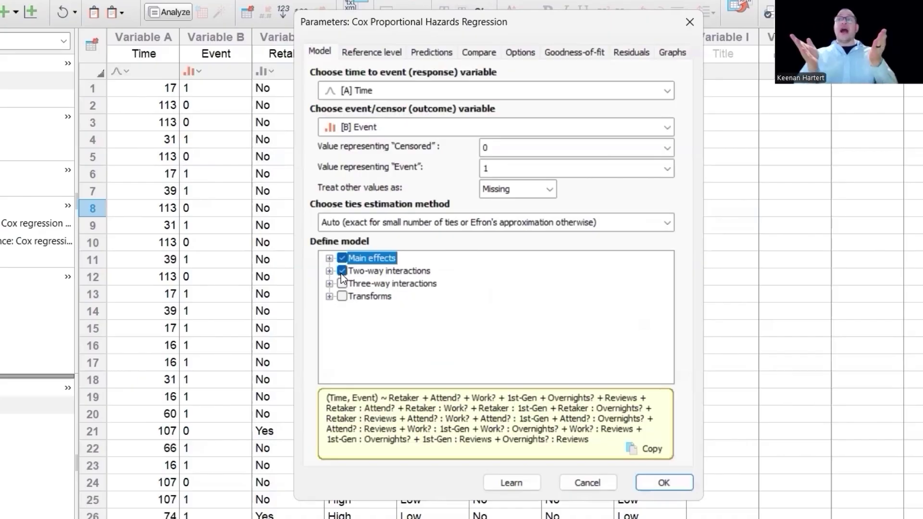
left_click(341, 272)
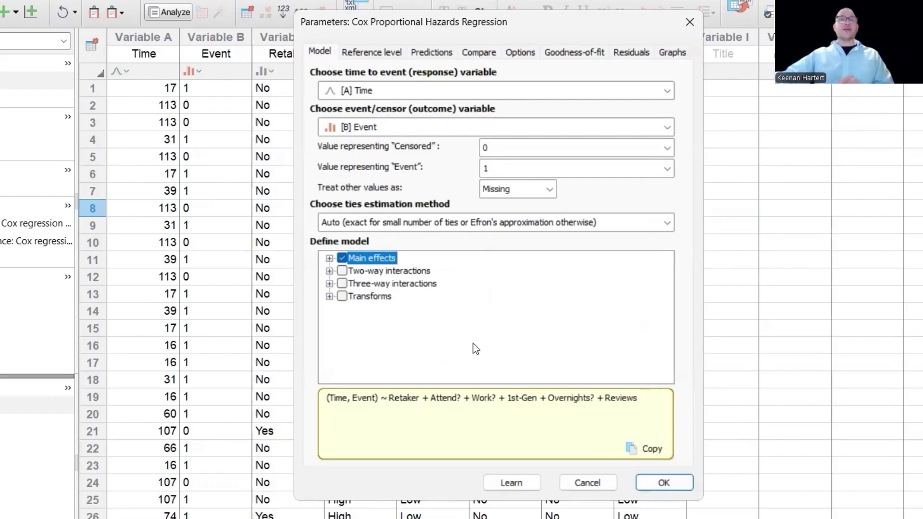
- Set Reviews' reference level to its last level, High, then view the prediction settings
left_click(367, 54)
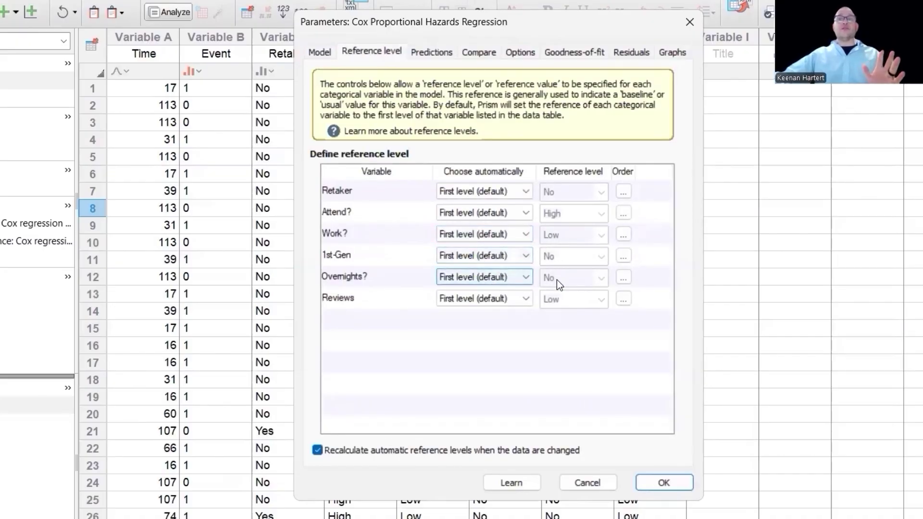
left_click(500, 298)
left_click(485, 322)
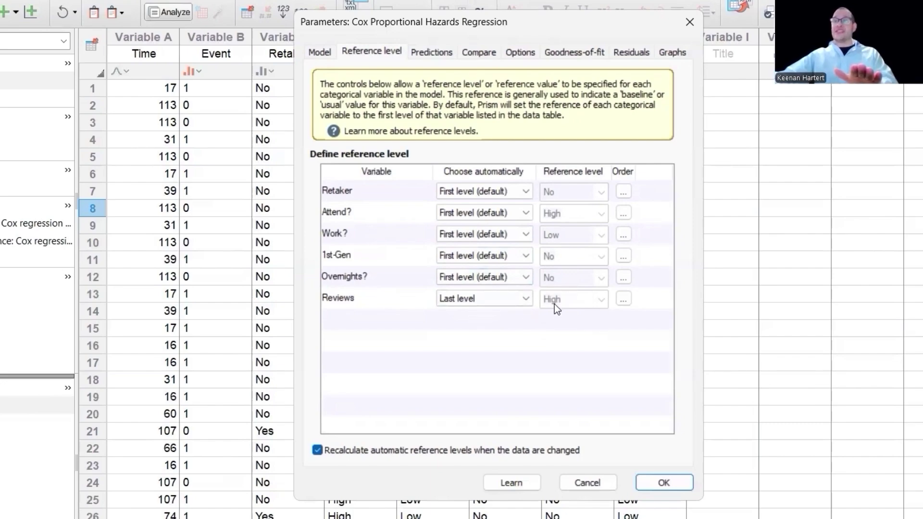
left_click(445, 57)
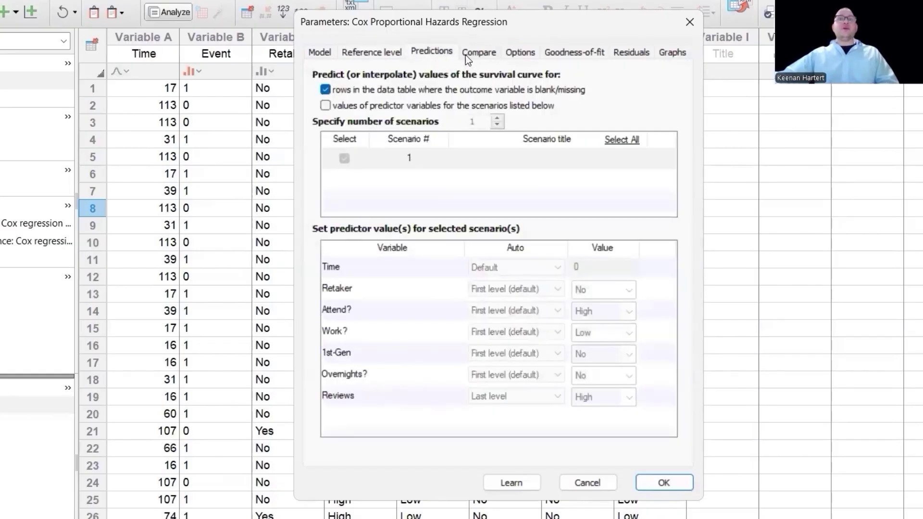
- Include the parameter covariance matrix in the output, reviewing goodness-of-fit, residual and graph settings
left_click(469, 54)
left_click(519, 54)
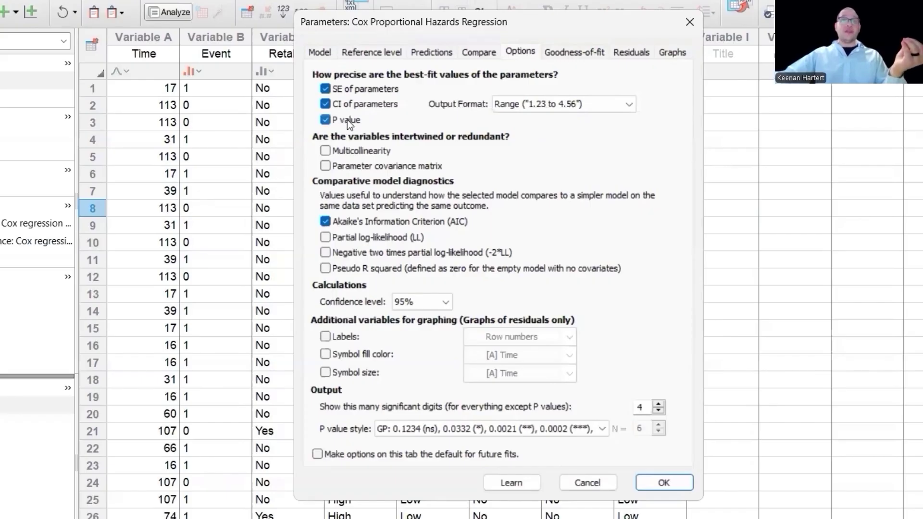
left_click(374, 168)
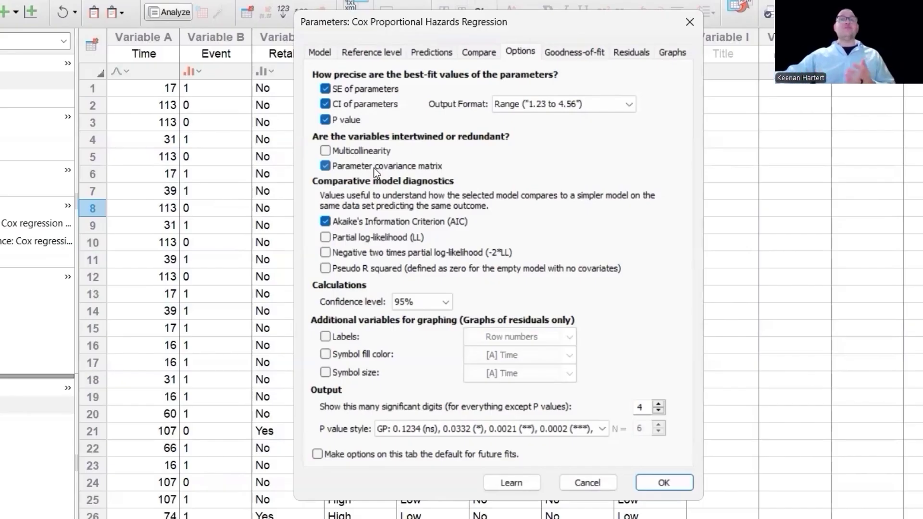
left_click(579, 53)
left_click(636, 53)
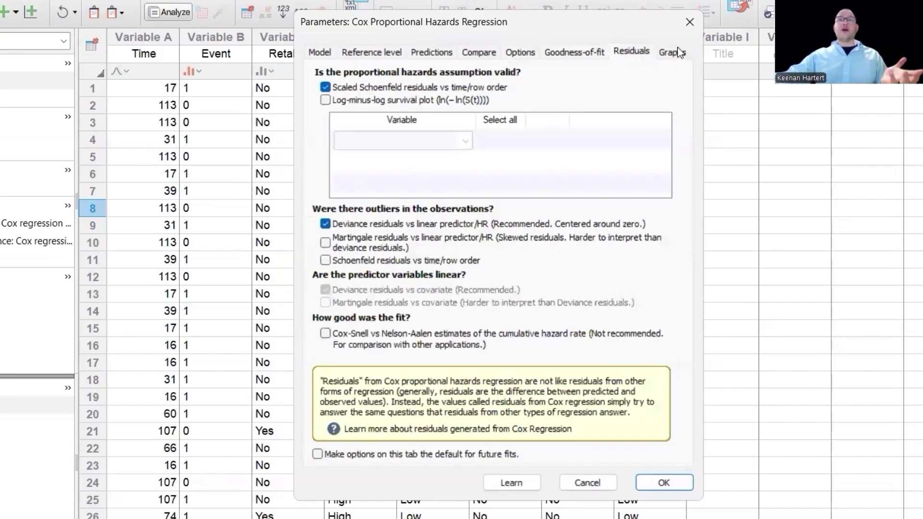
left_click(675, 50)
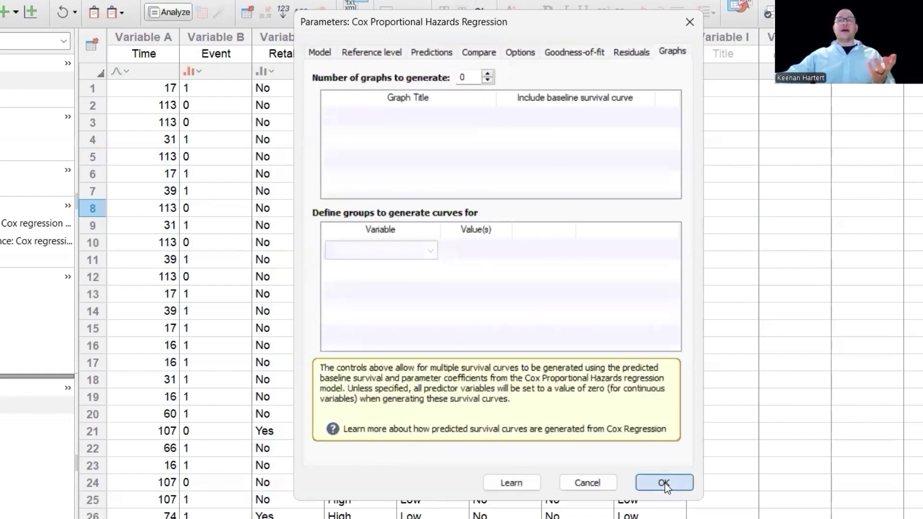
key("Return")
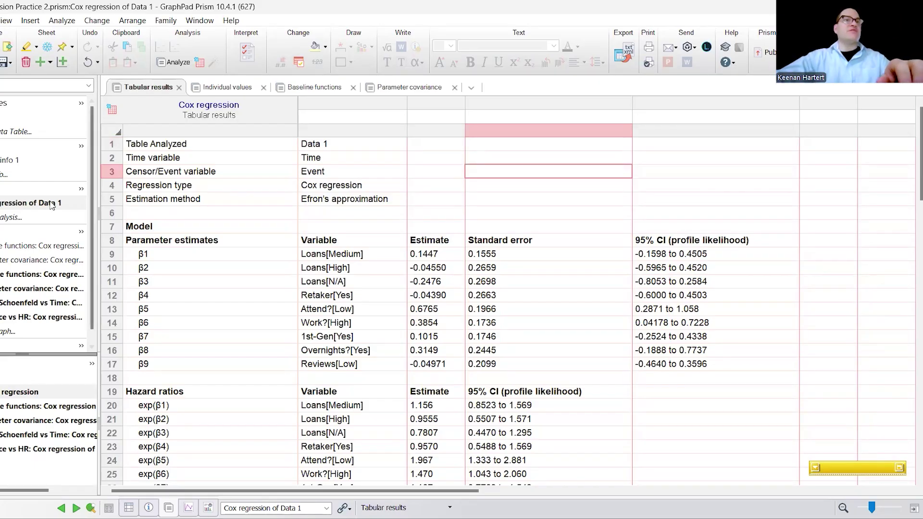
left_click(43, 117)
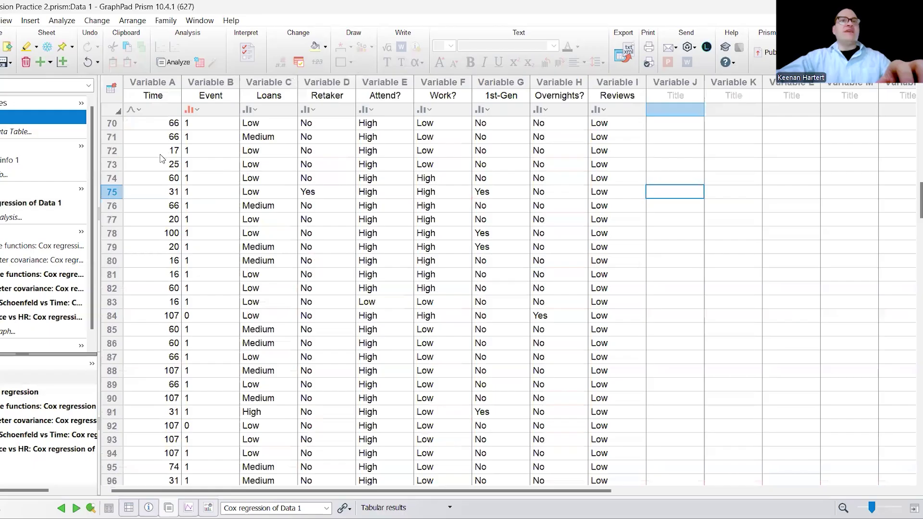
scroll(164, 158, "down", 7)
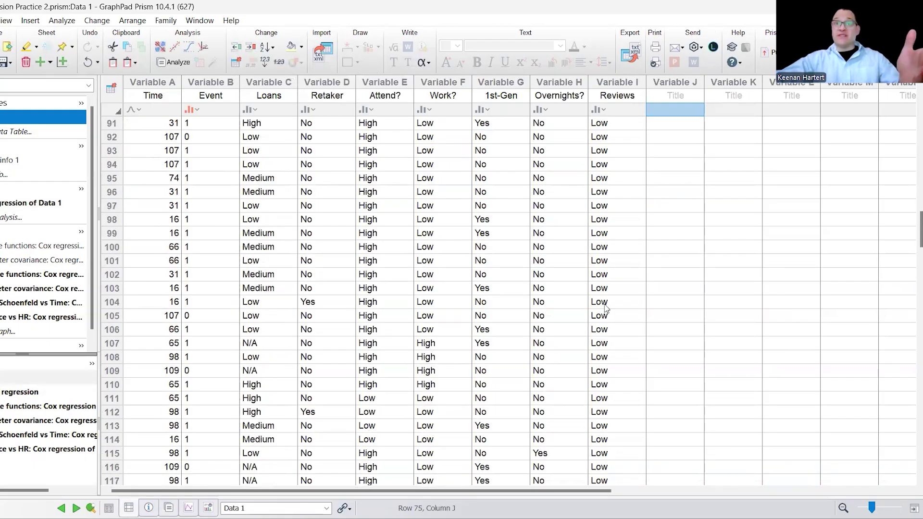
left_click(42, 205)
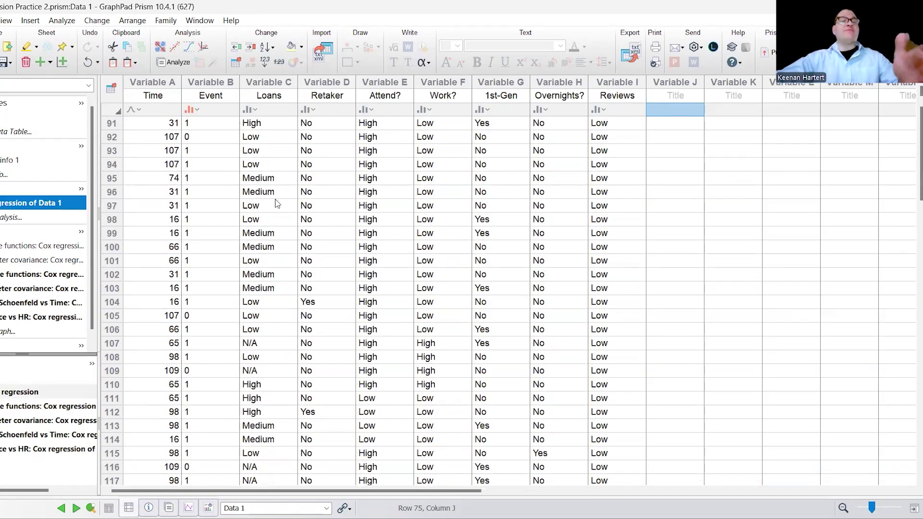
scroll(625, 289, "down", 1)
scroll(615, 264, "up", 1)
left_click(583, 283)
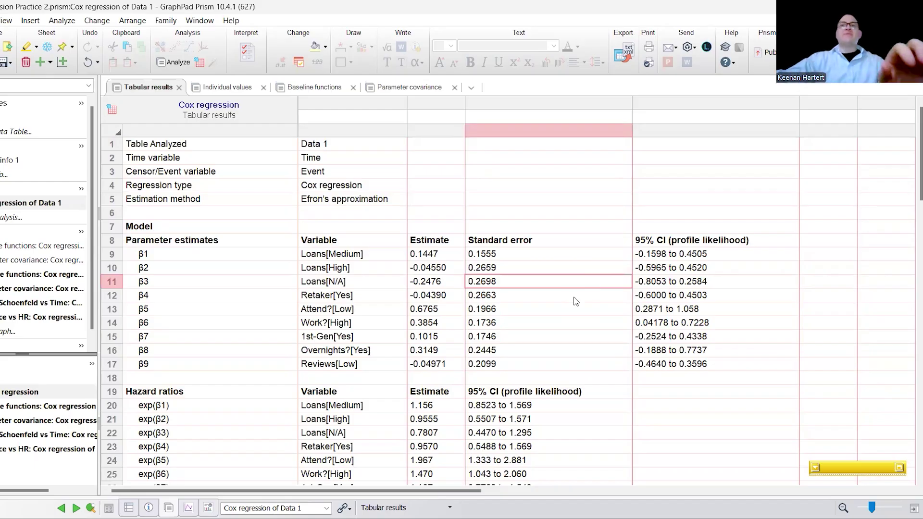
left_click_drag(438, 243, 434, 364)
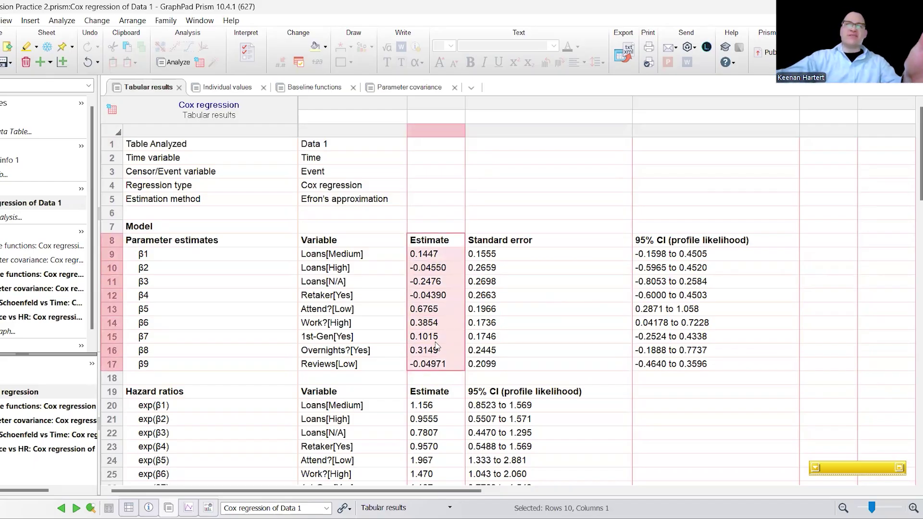
left_click(423, 351)
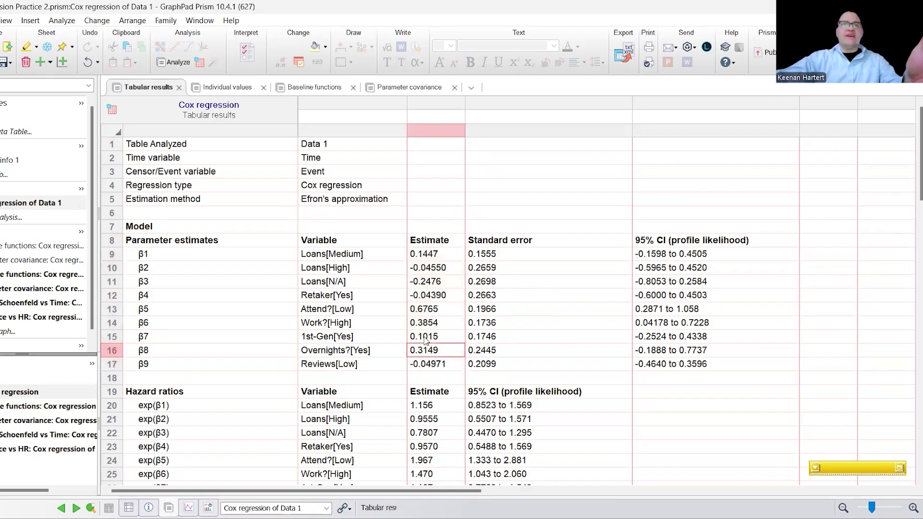
left_click_drag(423, 309, 424, 323)
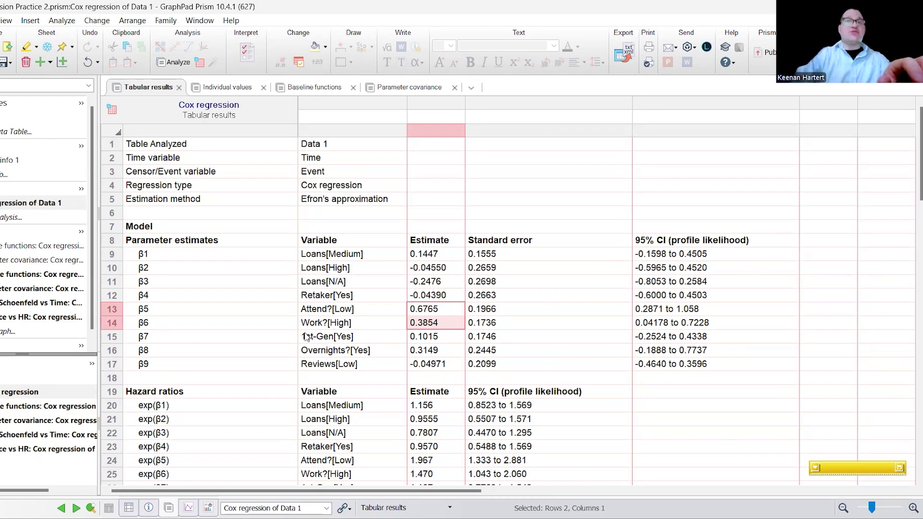
left_click_drag(329, 311, 337, 323)
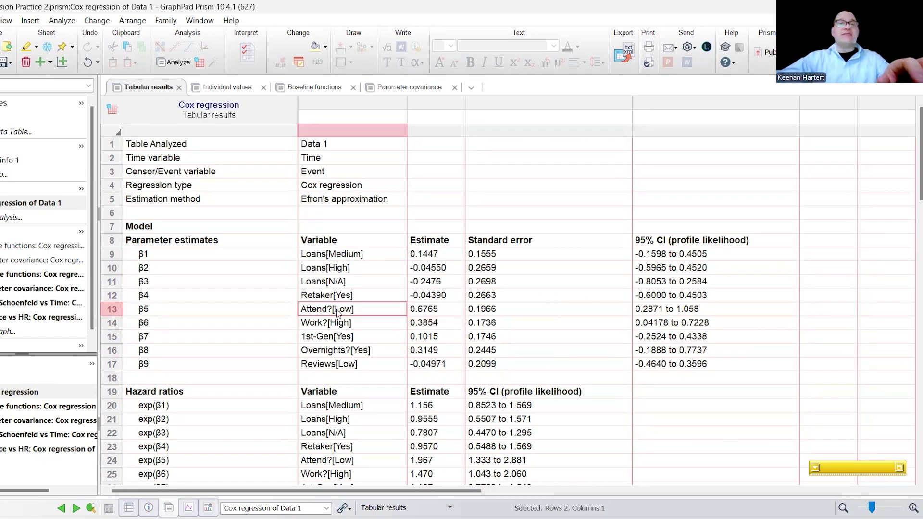
left_click(370, 332)
left_click(416, 322)
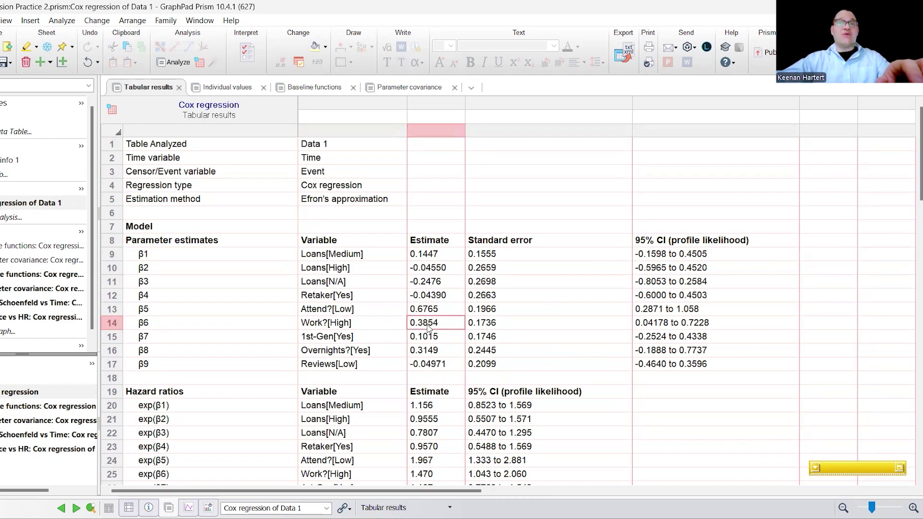
left_click_drag(664, 310, 667, 322)
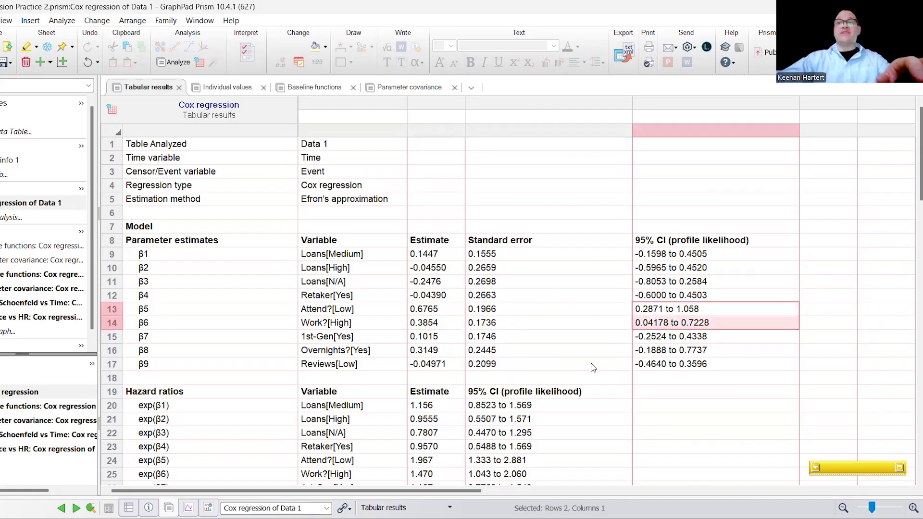
scroll(593, 368, "down", 2)
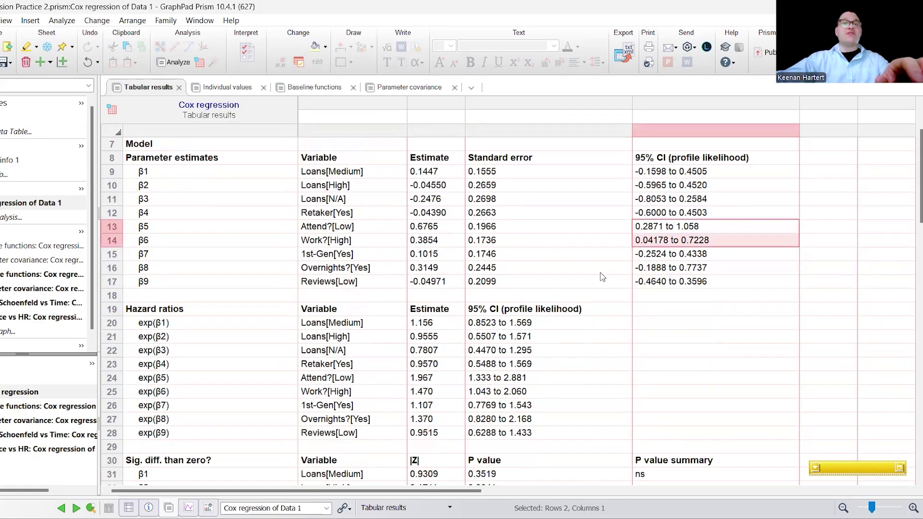
scroll(585, 265, "down", 5)
left_click_drag(434, 253, 434, 380)
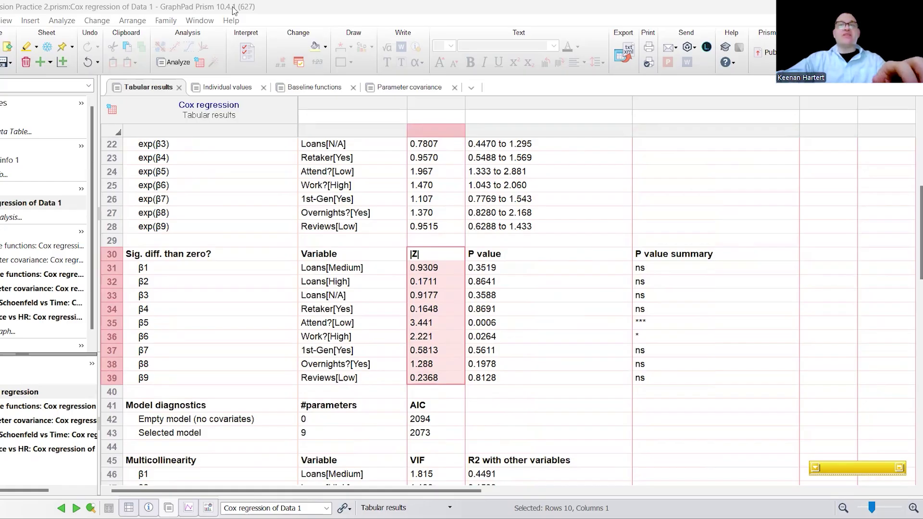
left_click_drag(480, 267, 509, 378)
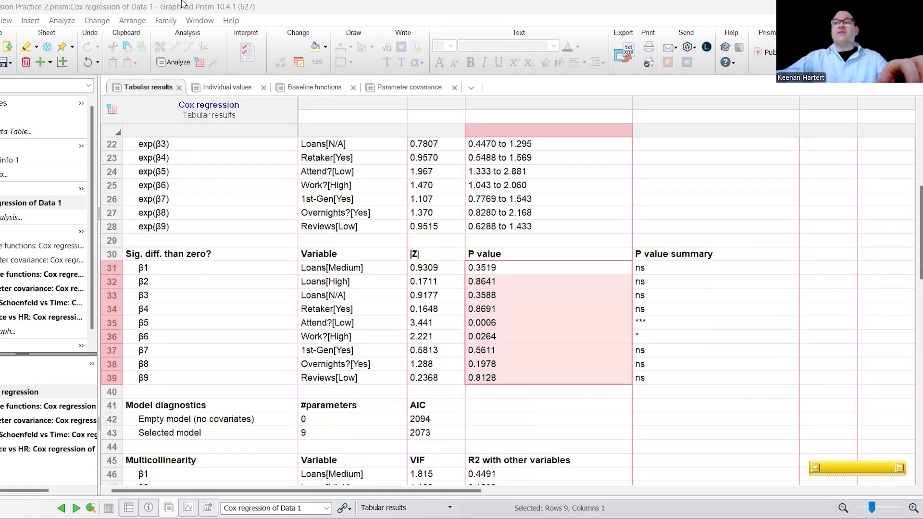
left_click(641, 336)
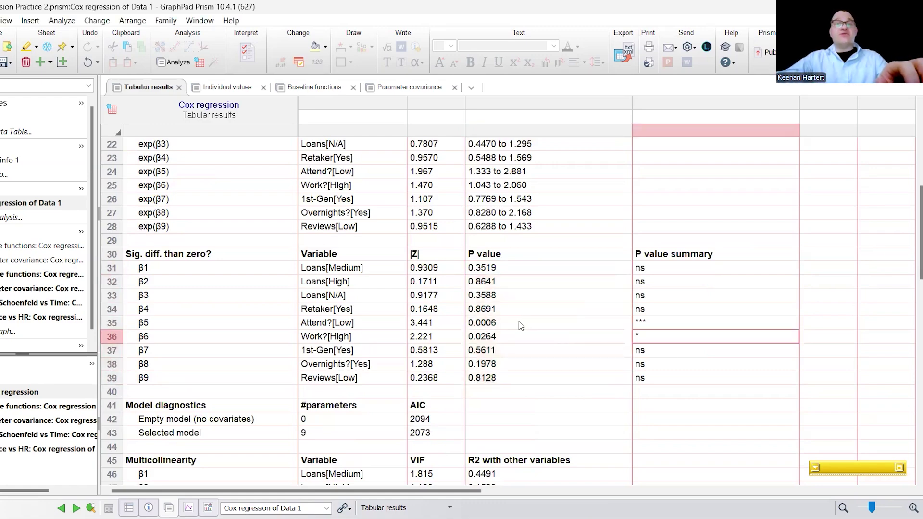
left_click(520, 325)
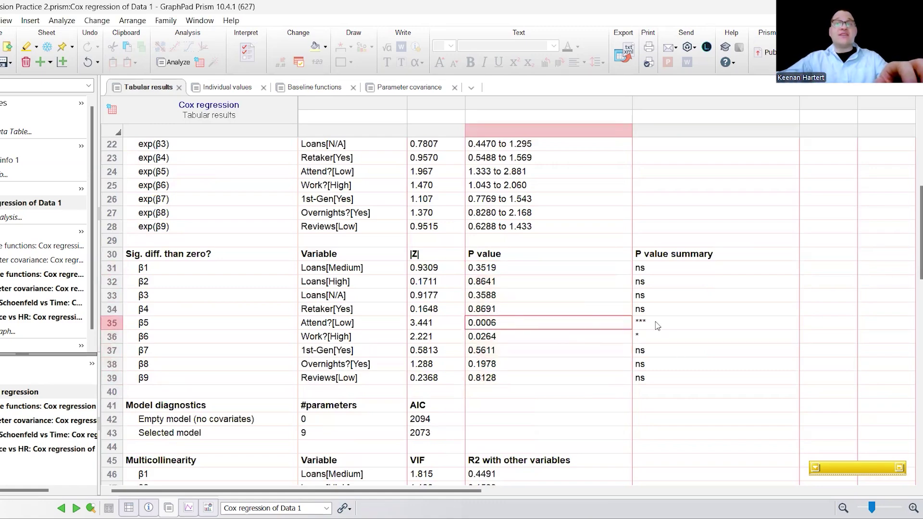
left_click_drag(655, 321, 355, 326)
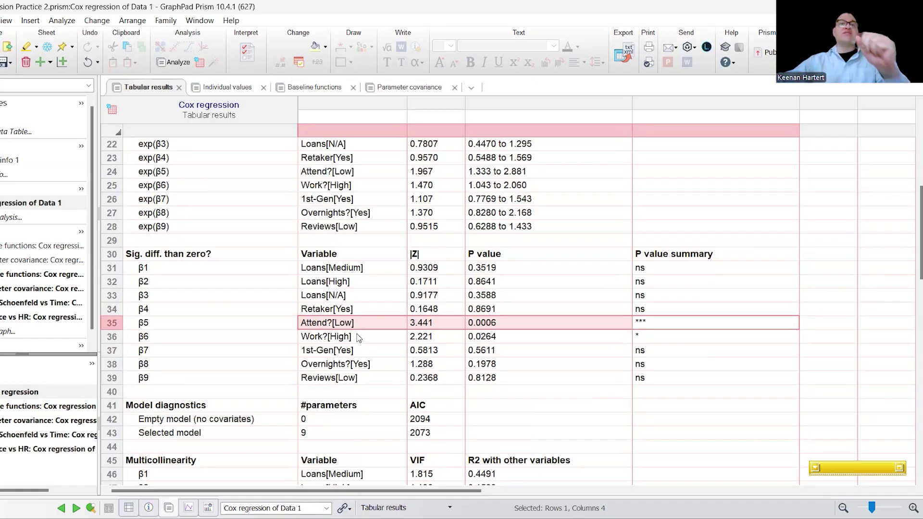
left_click_drag(358, 338, 671, 337)
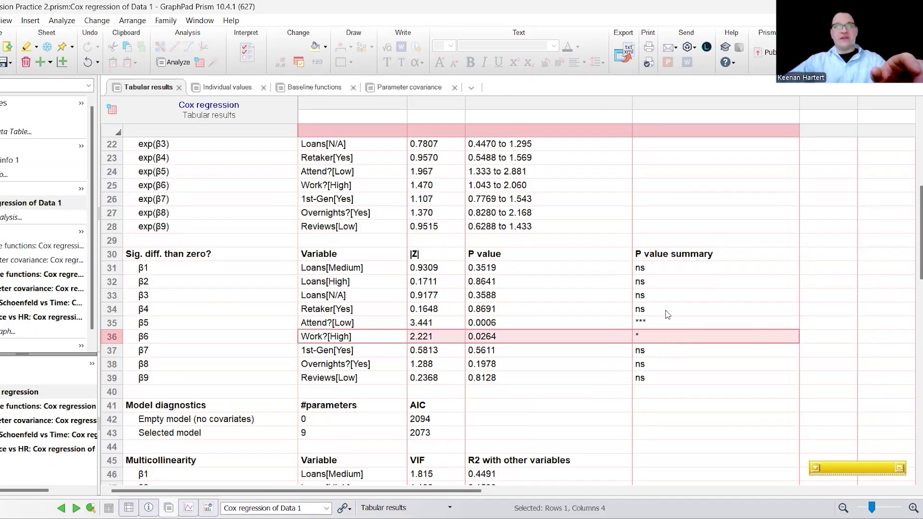
left_click(620, 282)
scroll(561, 341, "up", 6)
scroll(571, 335, "up", 1)
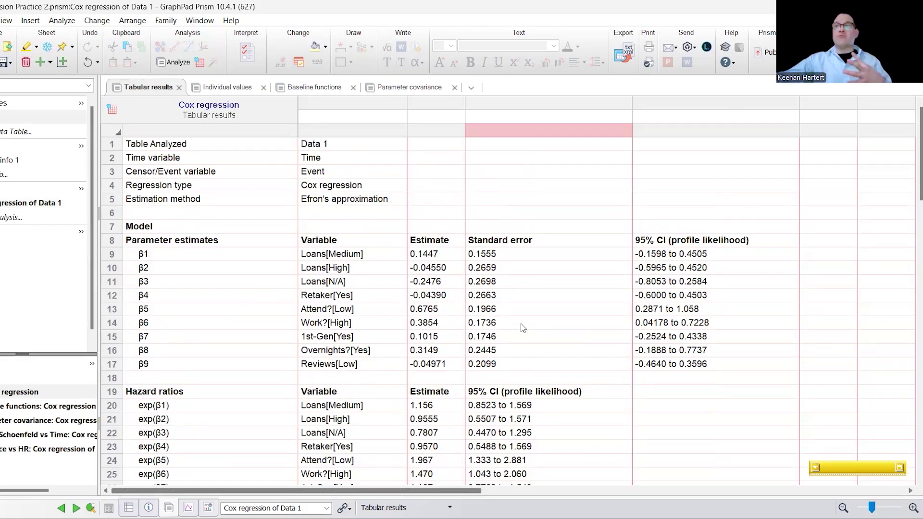
- Highlight the Time, Event and predictor values for rows 92–104 in Data 1
left_click(15, 117)
left_click_drag(159, 136, 206, 234)
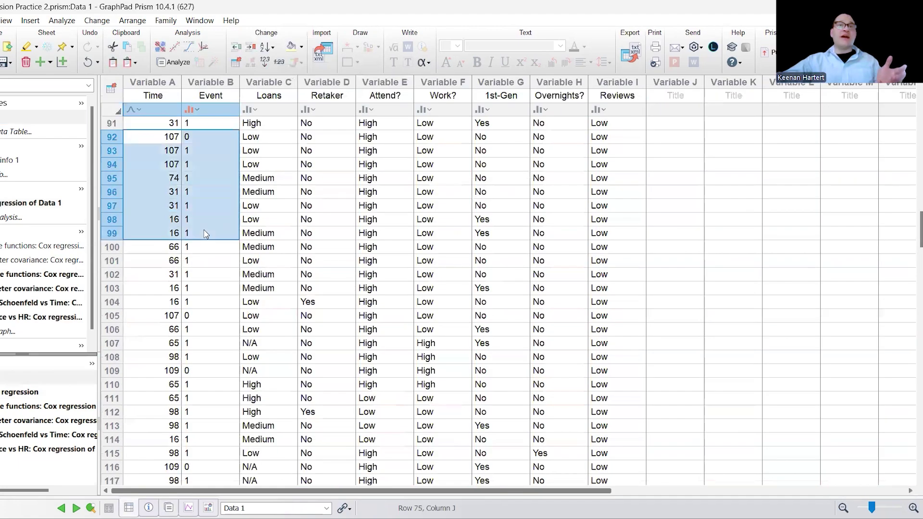
mouse_move(279, 165)
left_mouse_down()
mouse_move(380, 230)
mouse_move(558, 300)
mouse_move(644, 309)
left_mouse_up()
- Back in the Cox regression results, highlight the Attend?[Low] and Work?[High] rows
left_click(87, 202)
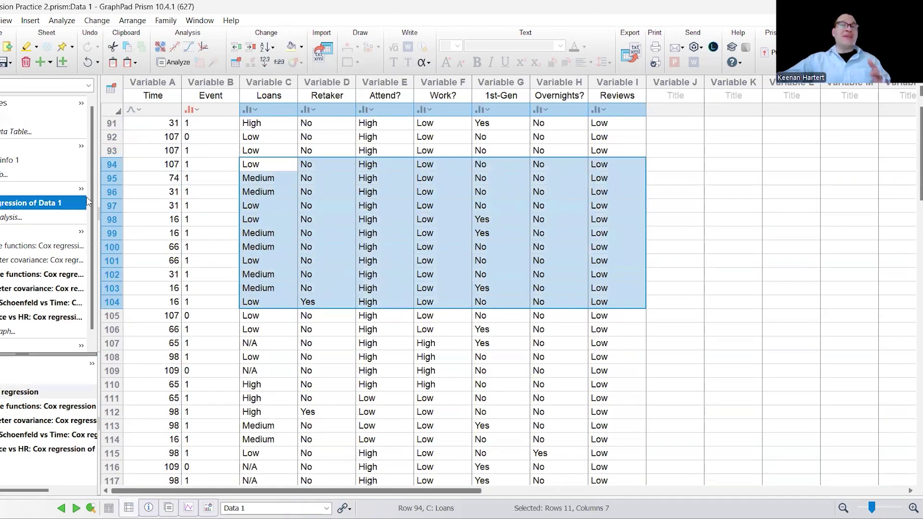
left_click(606, 227)
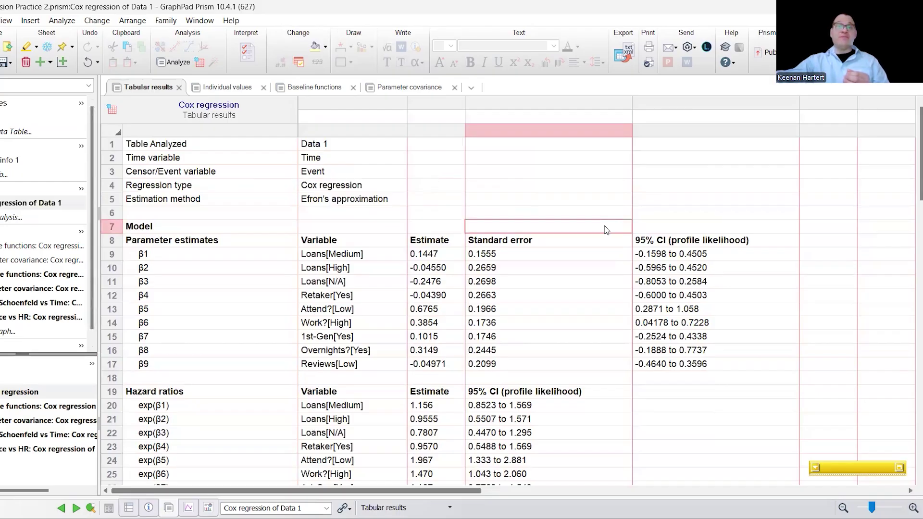
scroll(583, 199, "down", 5)
left_click(727, 268)
scroll(727, 268, "down", 3)
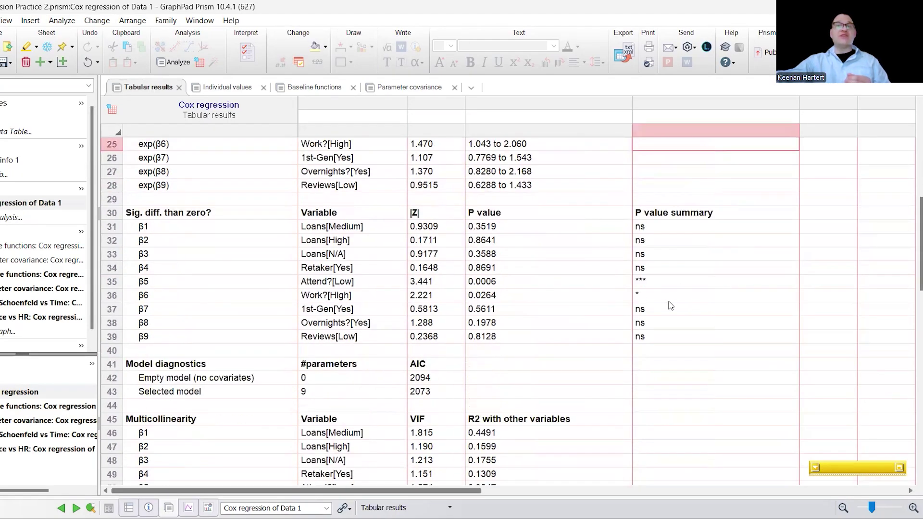
left_click_drag(649, 283, 308, 295)
- Highlight the variable names, |Z| statistics and P values, note the AIC, then view the covariance heat map
left_click_drag(327, 228, 346, 336)
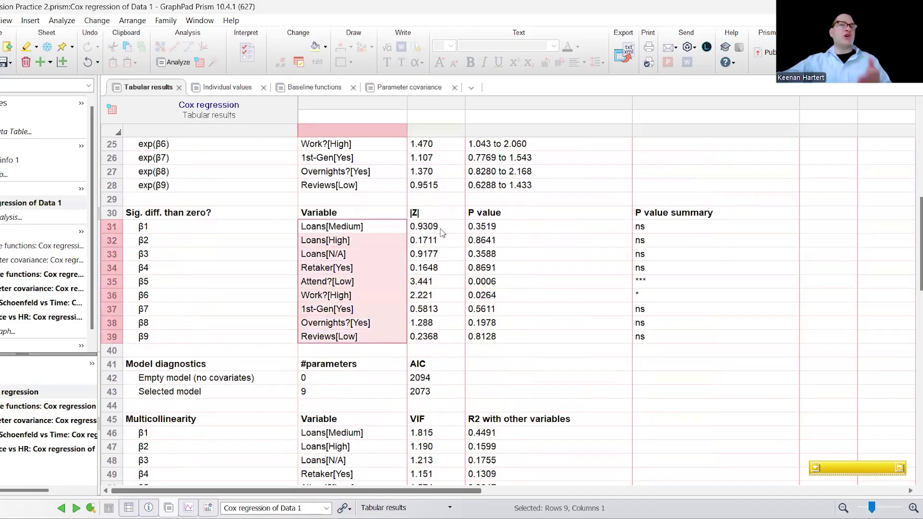
left_click_drag(442, 227, 435, 317)
left_click_drag(480, 212, 502, 335)
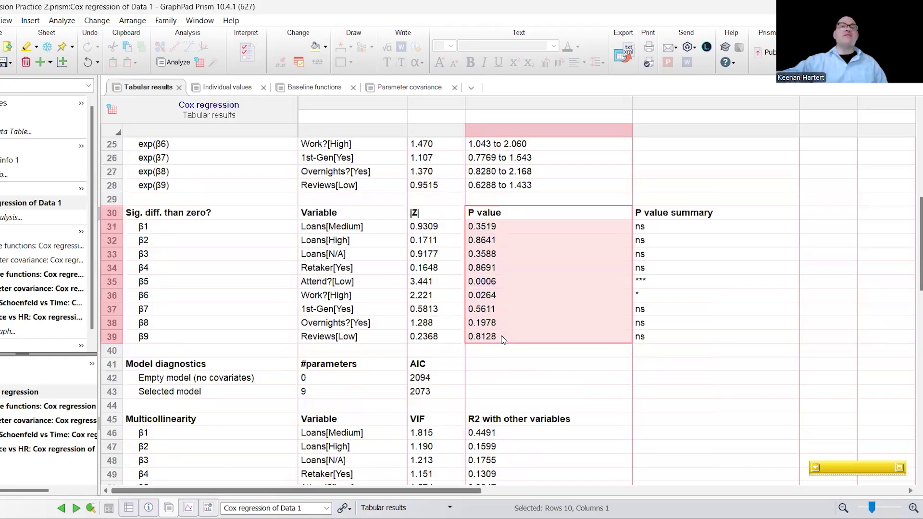
left_click(451, 364)
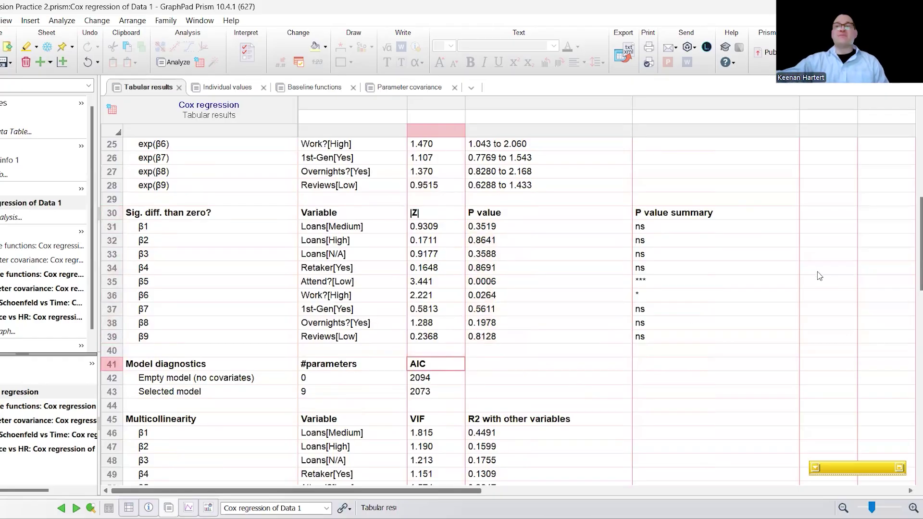
left_click(790, 297)
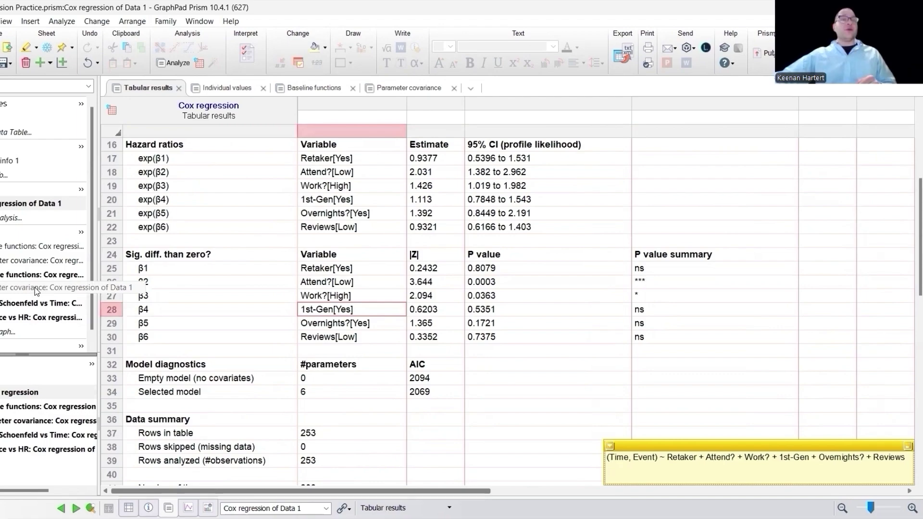
left_click(35, 288)
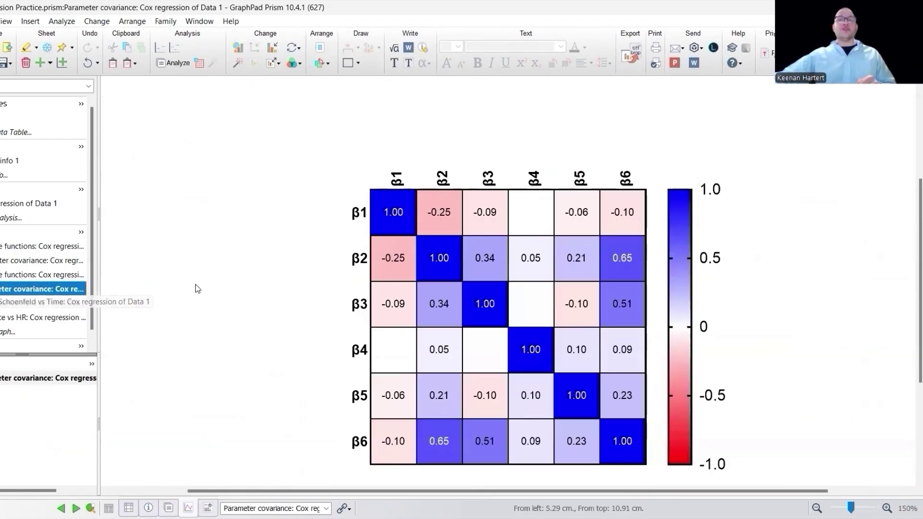
- Look over the parameter covariance heat map, then return to the Cox regression of Data 1 results
scroll(218, 274, "up", 1)
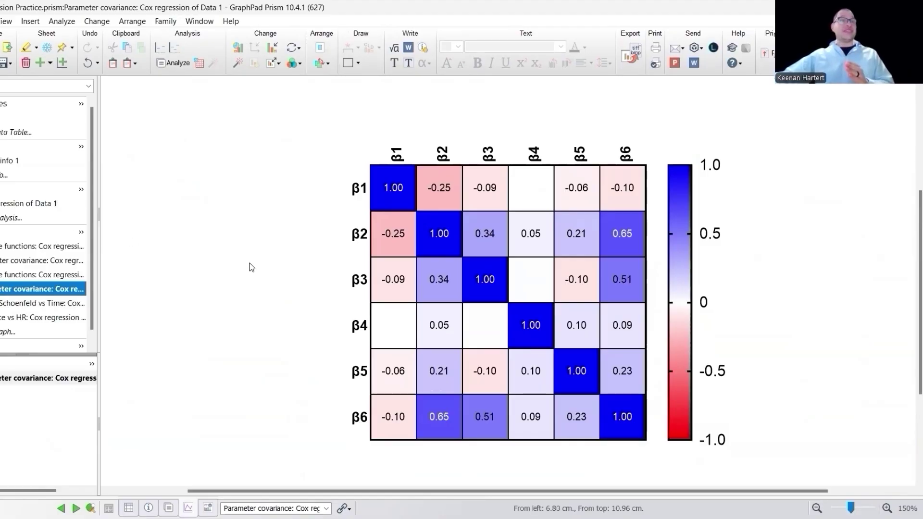
left_click(28, 206)
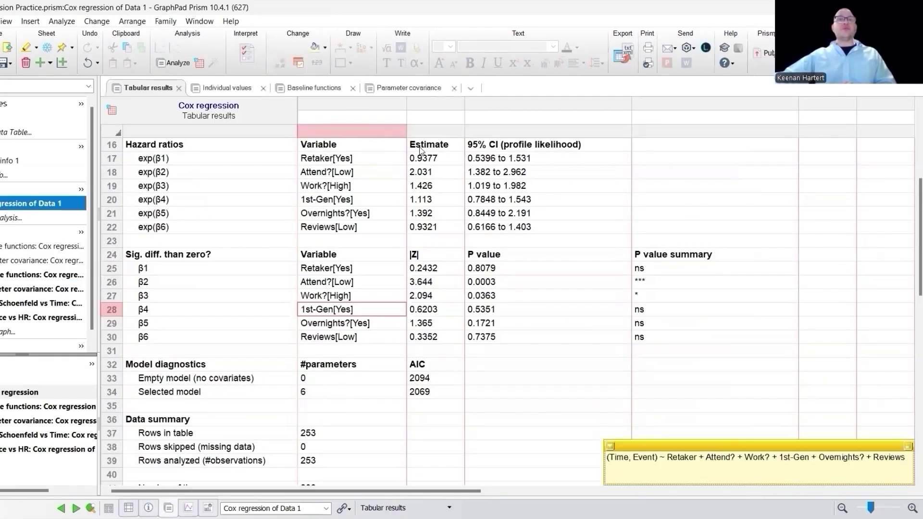
- Show the covariance matrix, widen the β legend note, and select β6's 0.654 and 0.513 values
left_click(417, 88)
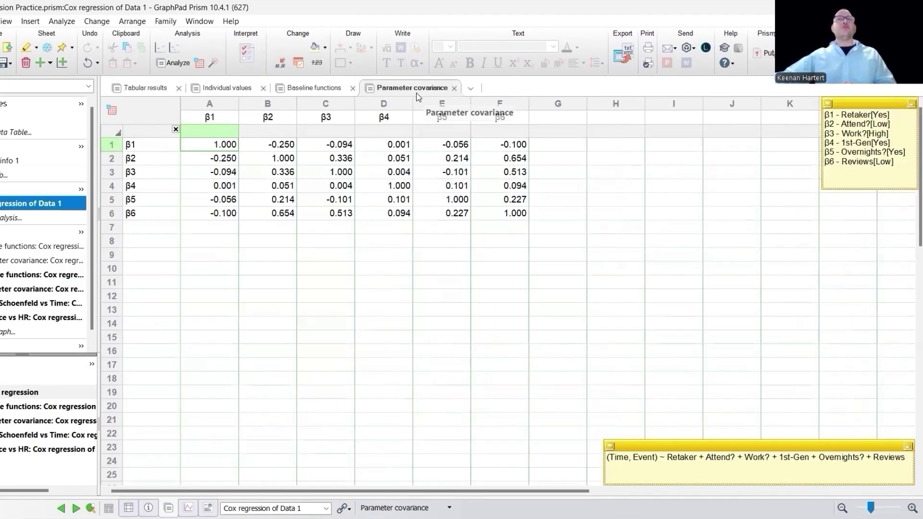
left_click(379, 275)
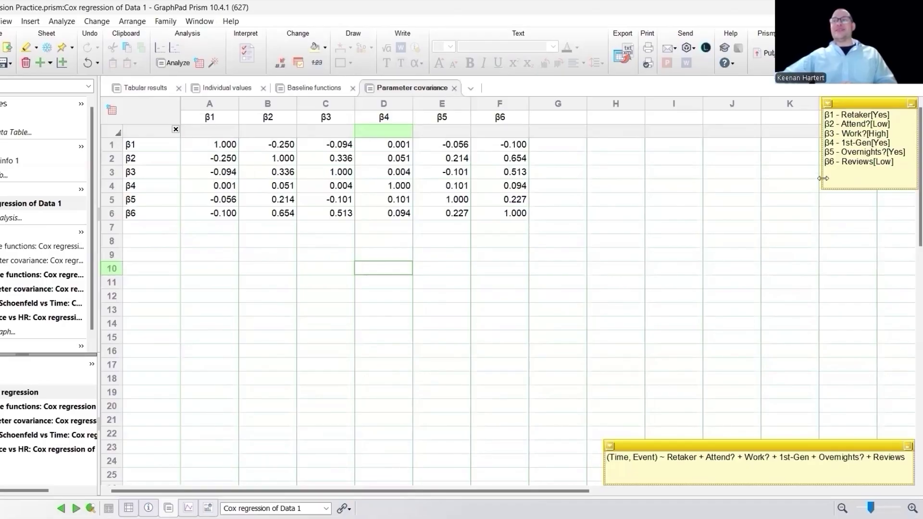
left_click_drag(823, 179, 579, 178)
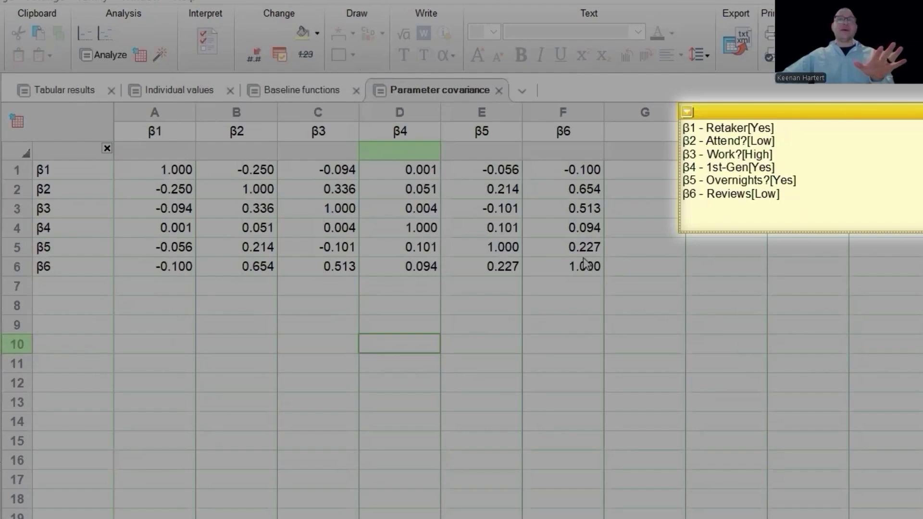
left_click(739, 349)
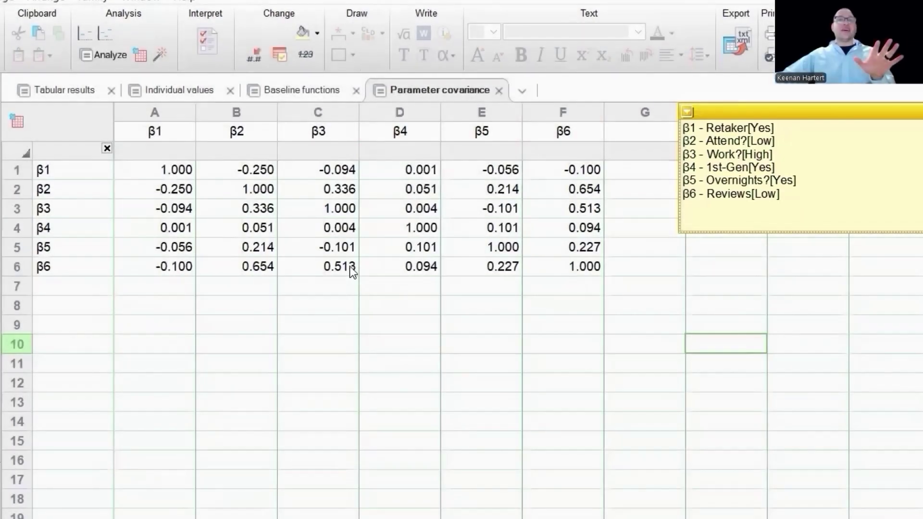
left_click(316, 264)
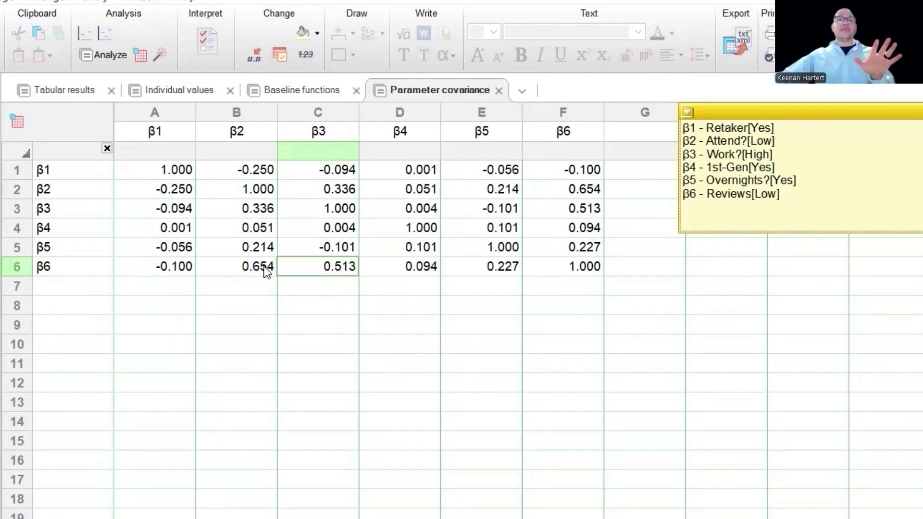
left_click_drag(268, 268, 283, 272)
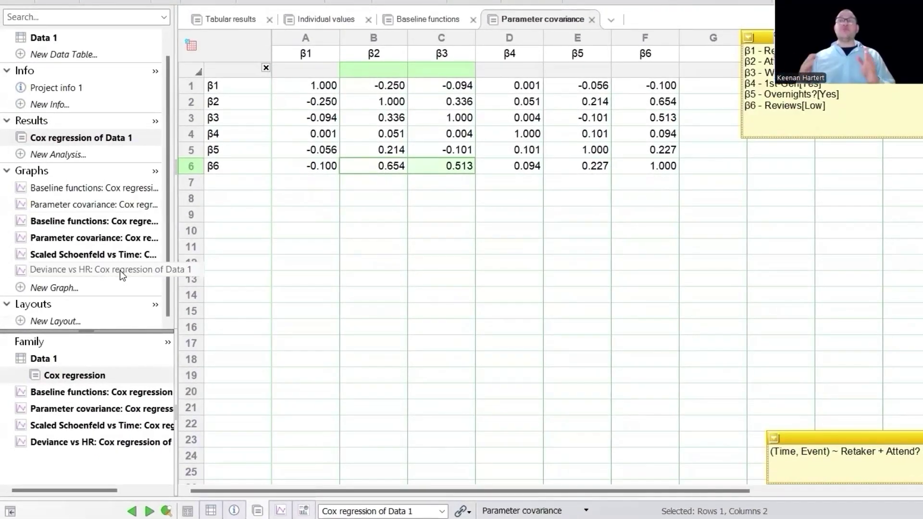
- Switch to the Data 1 table and scroll through its Time, Event and predictor rows
left_click(41, 37)
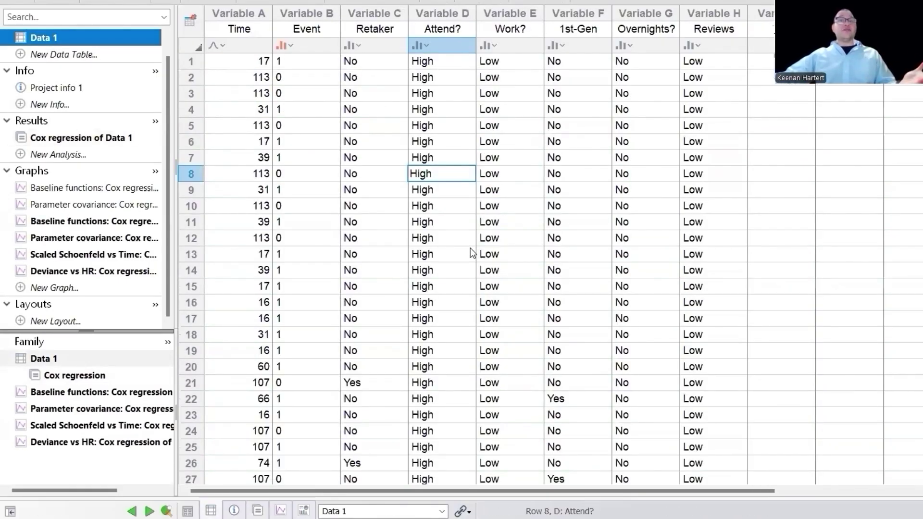
scroll(469, 250, "down", 5)
scroll(463, 259, "up", 5)
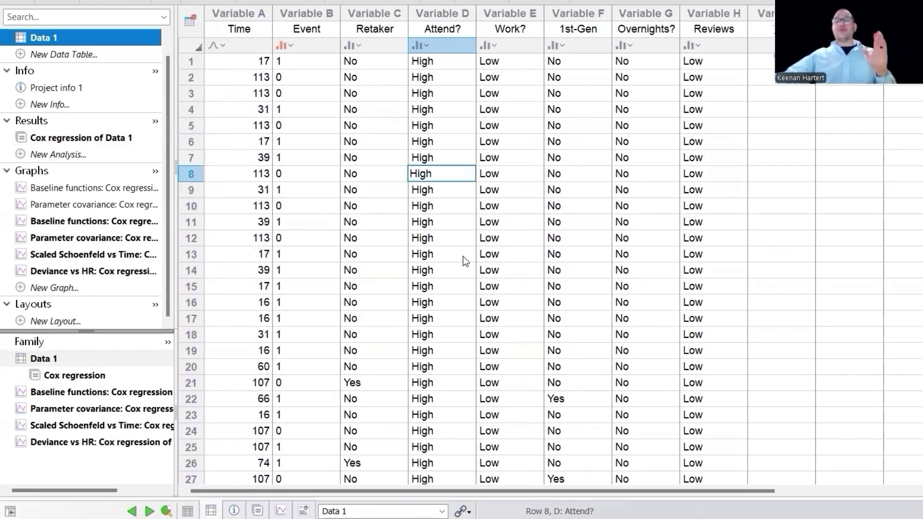